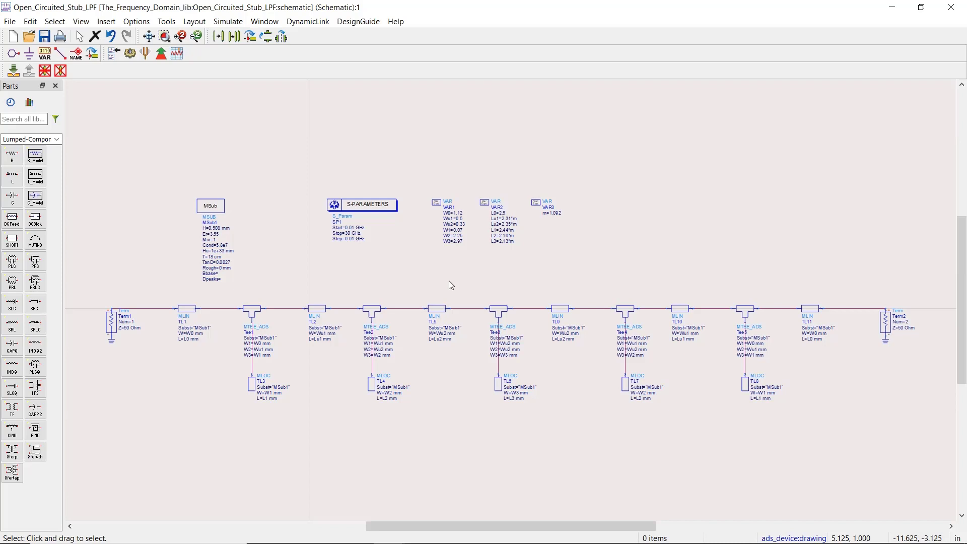
# Generate the full layout from the filter schematic and dismiss the status report
pyautogui.click(193, 23)
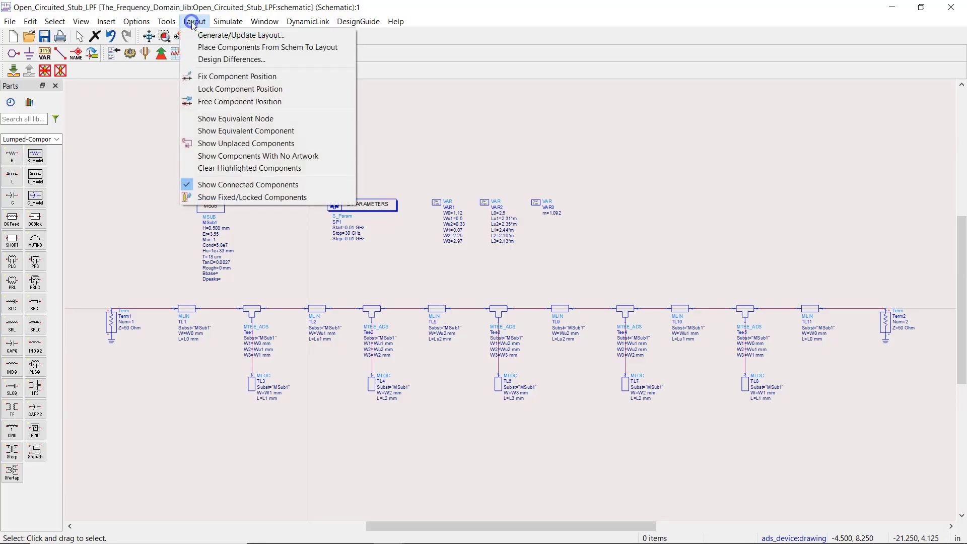
pyautogui.click(199, 35)
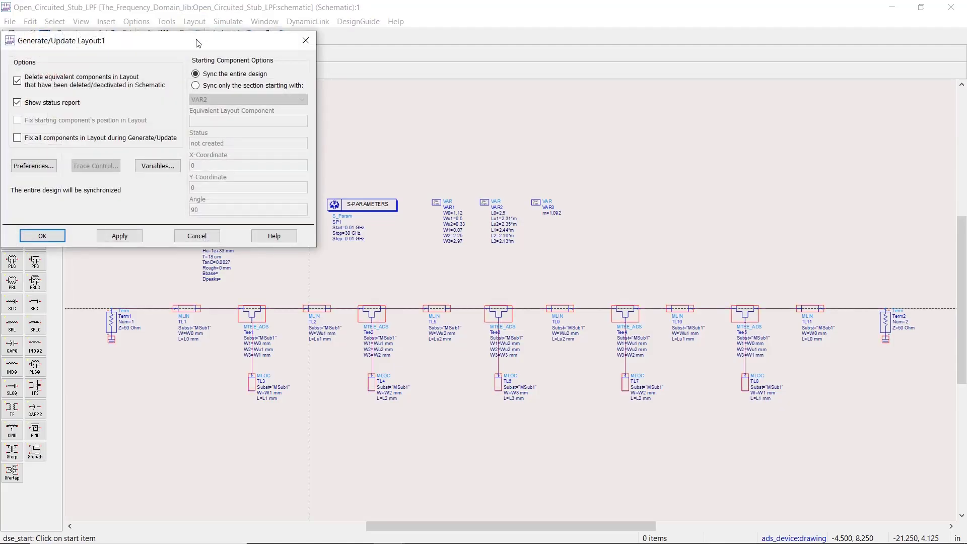
pyautogui.click(51, 236)
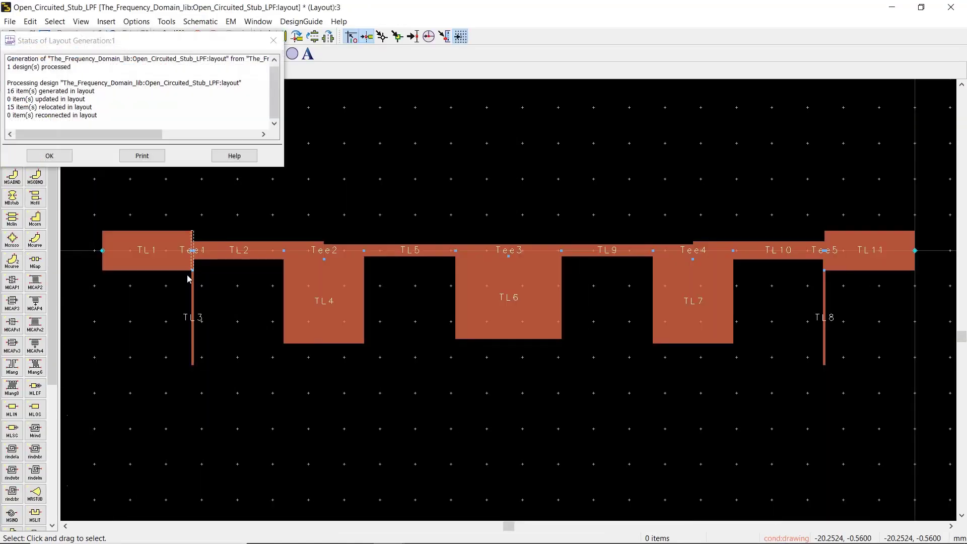
pyautogui.press('Return')
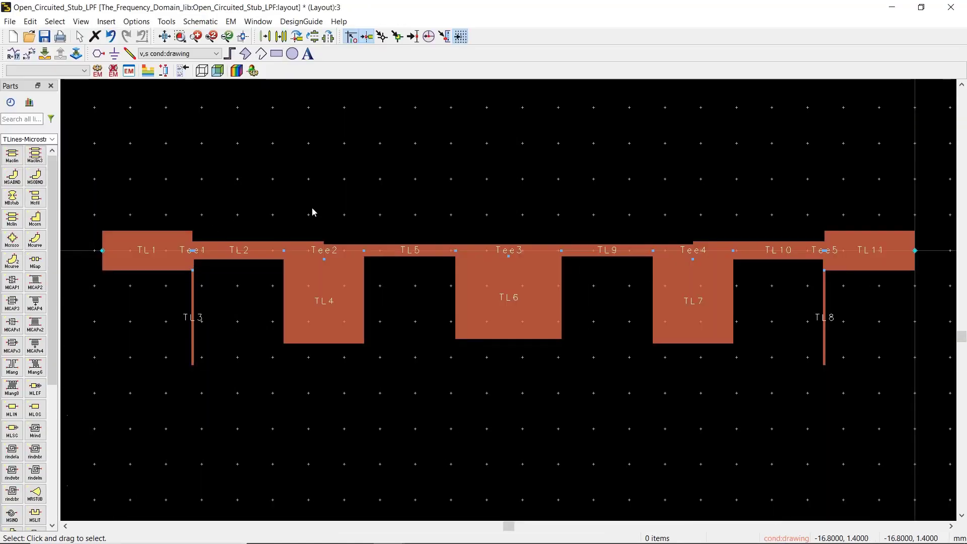
# Place port pin P1 at TL1's left end and P2 at TL11's right end
pyautogui.click(99, 53)
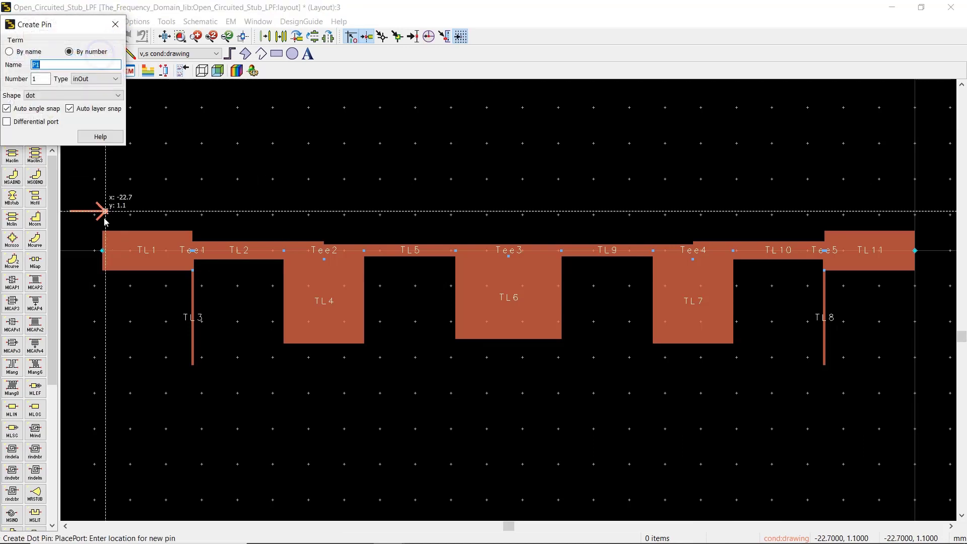
pyautogui.click(102, 250)
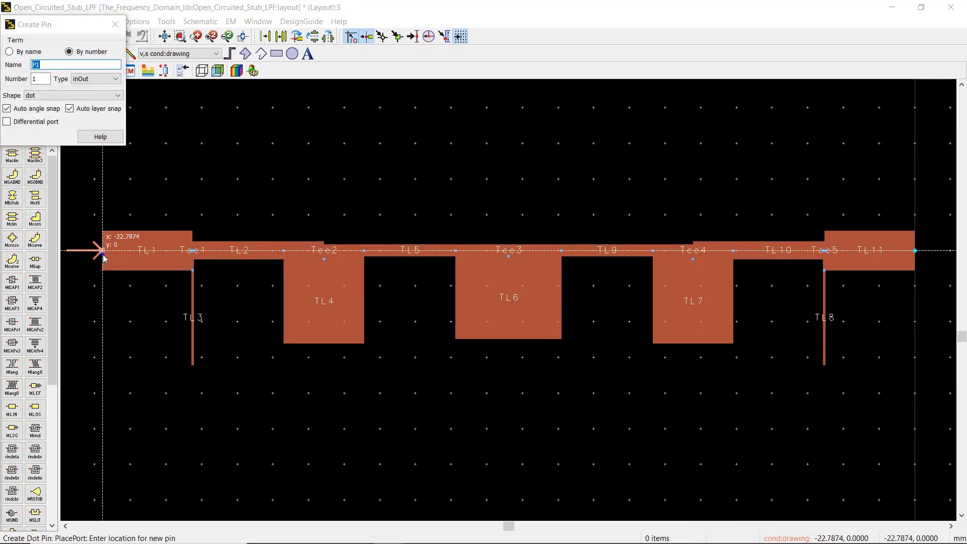
pyautogui.click(915, 251)
pyautogui.rightClick(508, 134)
pyautogui.click(534, 143)
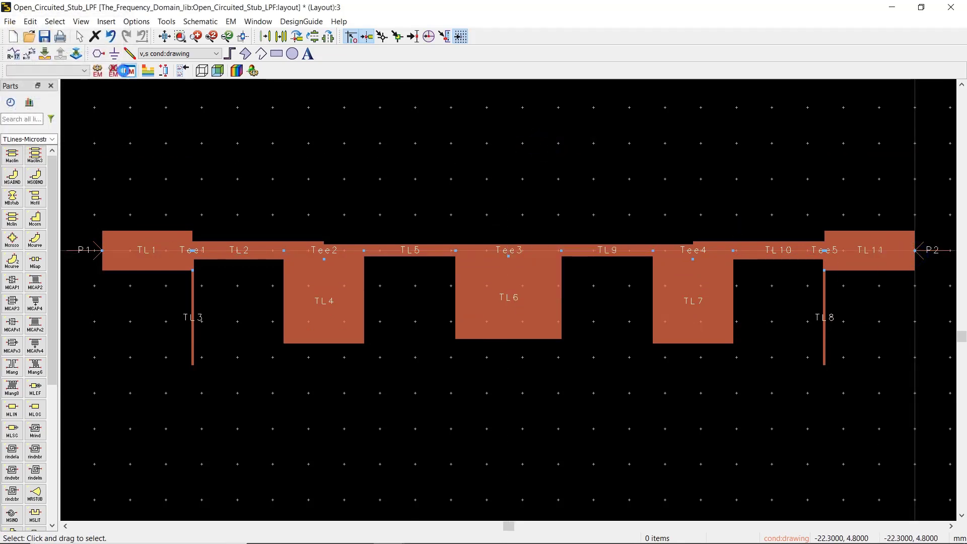
# Create a Momentum EM setup view for the layout
pyautogui.click(128, 71)
pyautogui.click(473, 320)
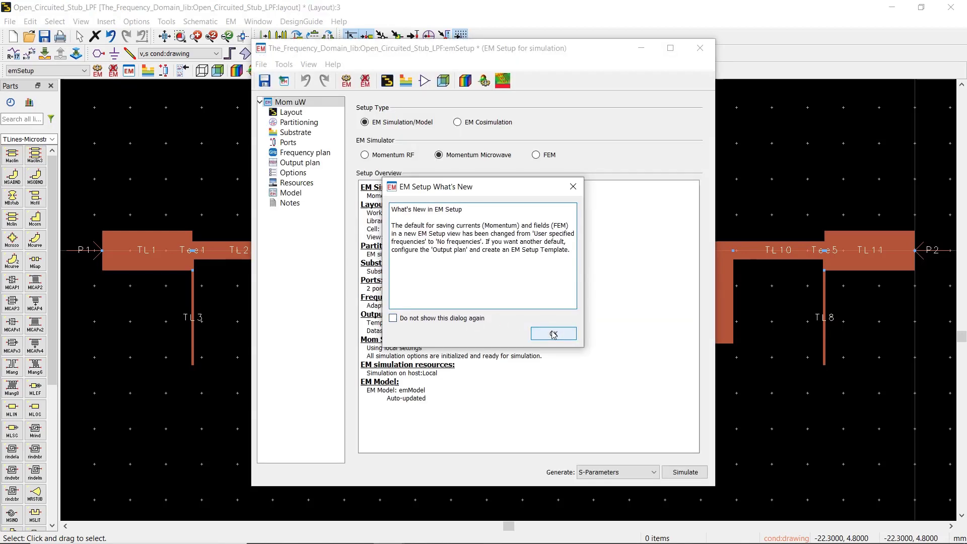
pyautogui.click(553, 333)
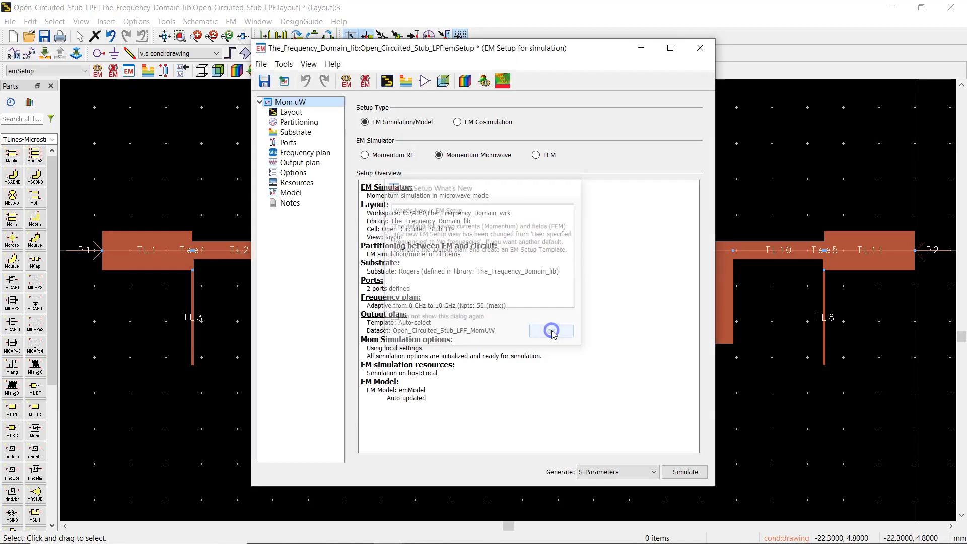
# Inspect the Rogers substrate: 18 um copper cover and conductor over 0.508 mm RO4003 dielectric
pyautogui.click(309, 134)
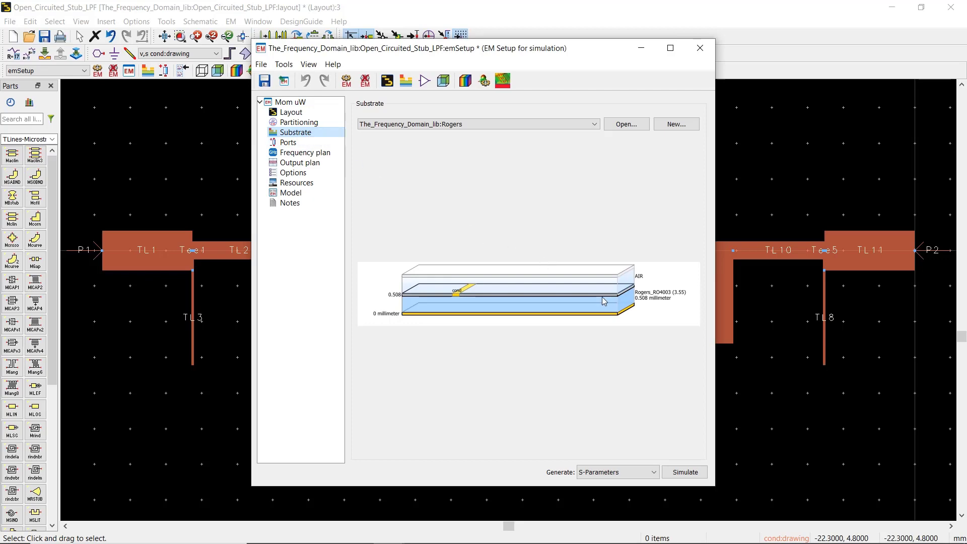
pyautogui.click(627, 125)
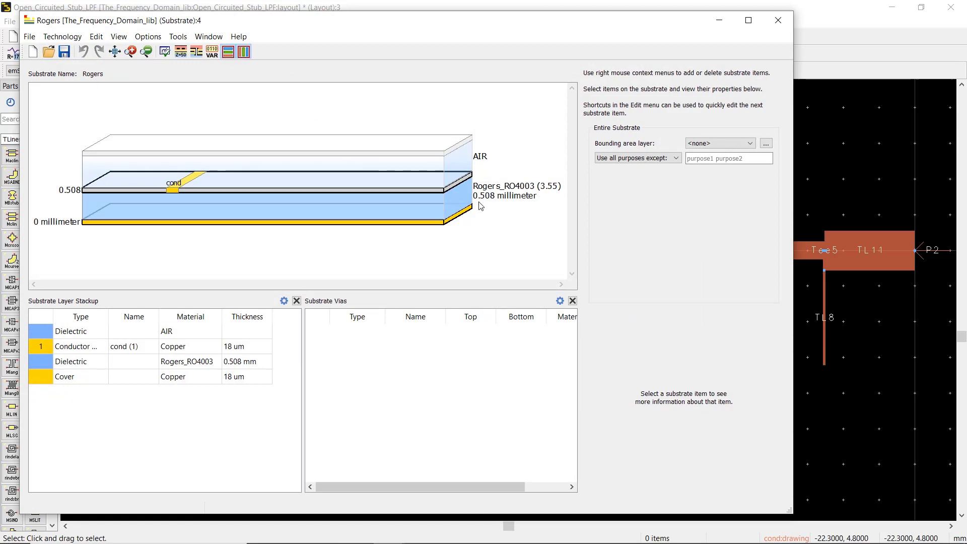
pyautogui.click(312, 222)
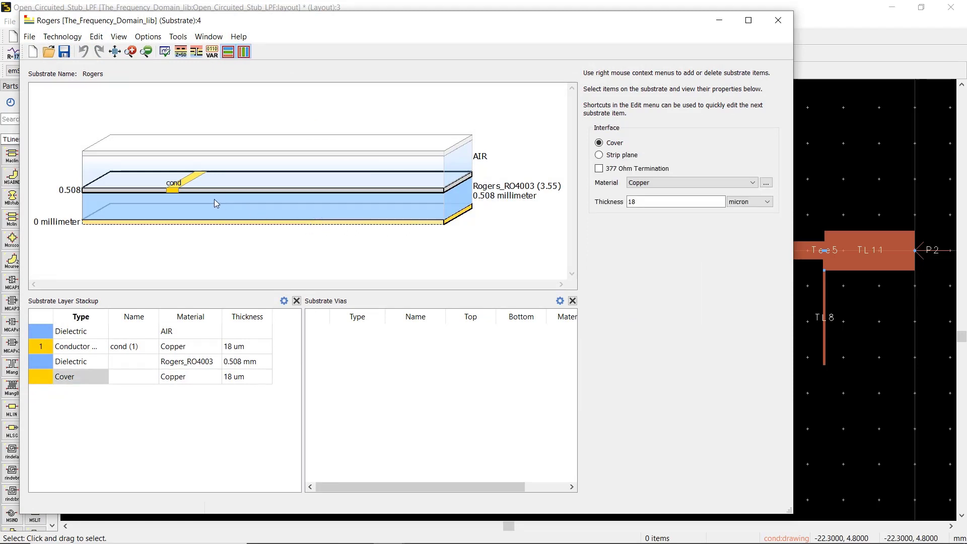
pyautogui.click(172, 189)
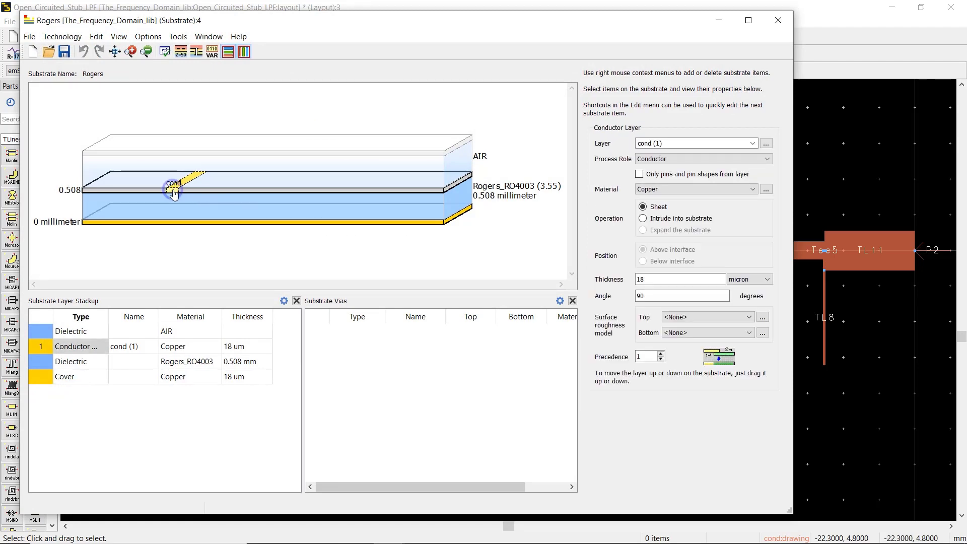
pyautogui.click(331, 208)
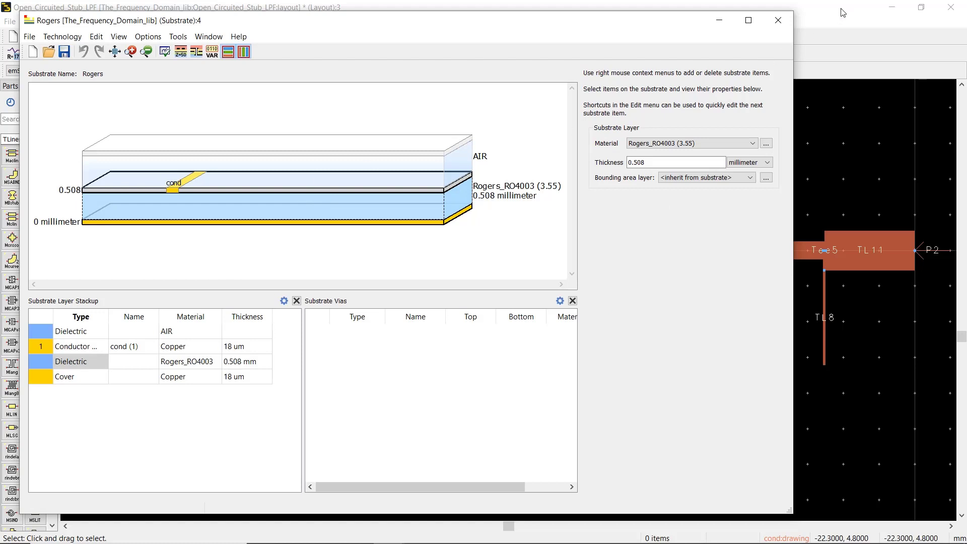
pyautogui.click(778, 20)
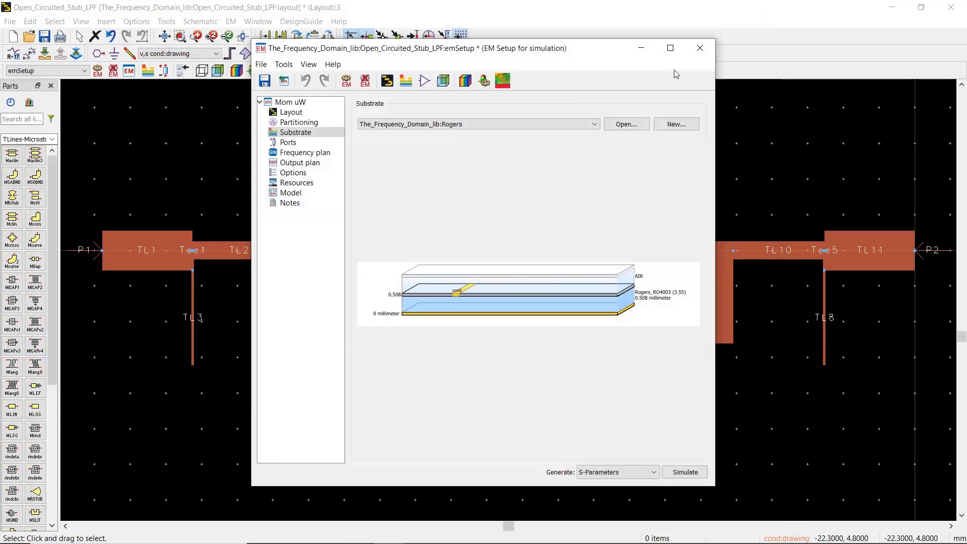
# In the Layout Port Editor, set the feed type of ports 1 and 2 to TML
pyautogui.click(302, 142)
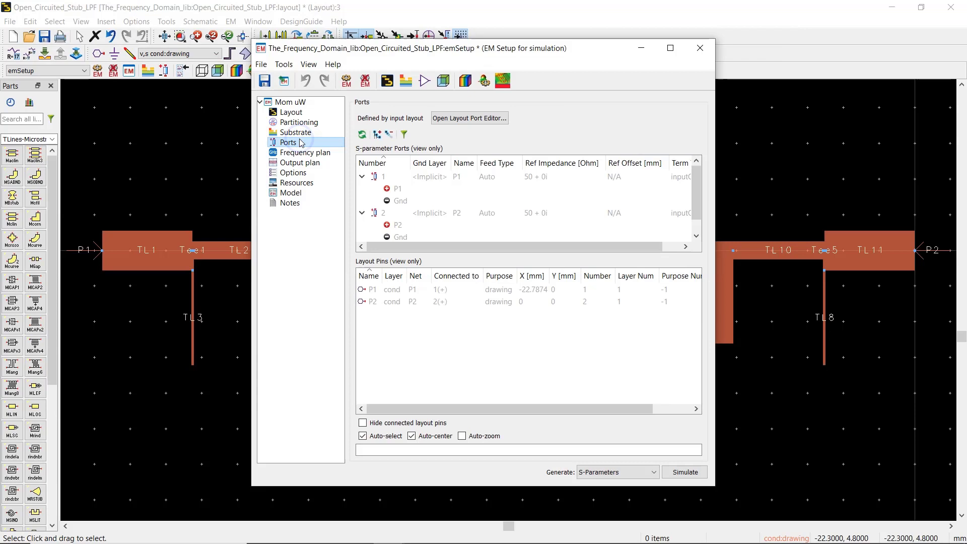
pyautogui.click(487, 119)
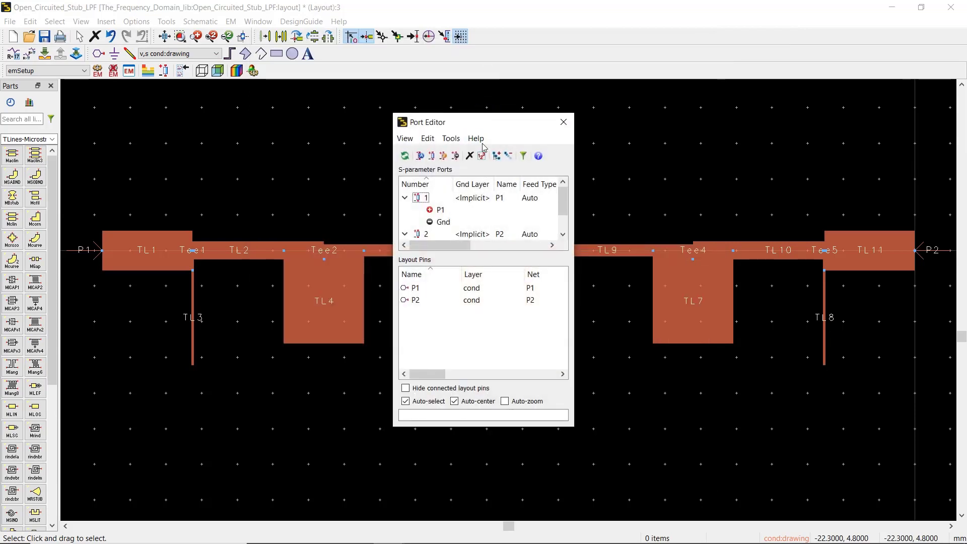
pyautogui.moveTo(575, 198); pyautogui.dragTo(669, 200)
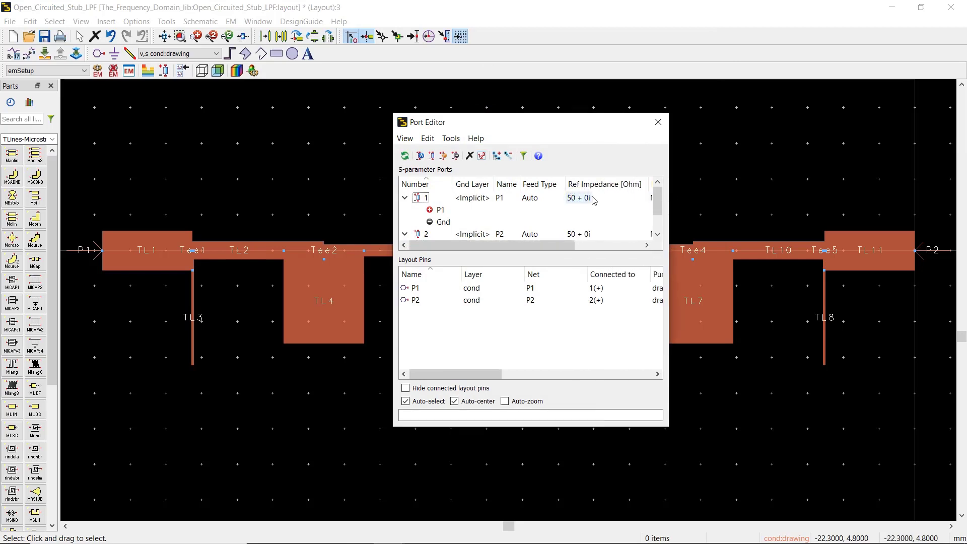
pyautogui.click(534, 198)
pyautogui.click(553, 203)
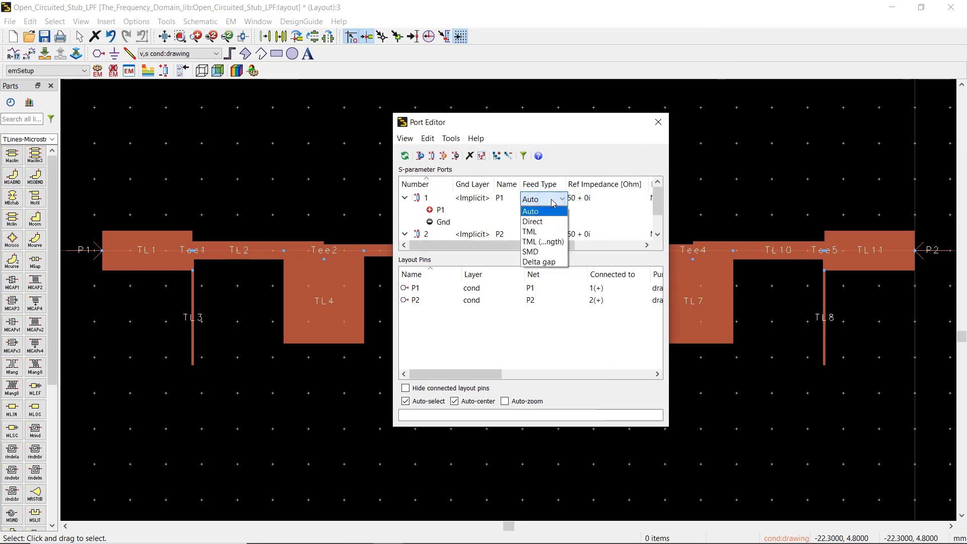
pyautogui.click(539, 231)
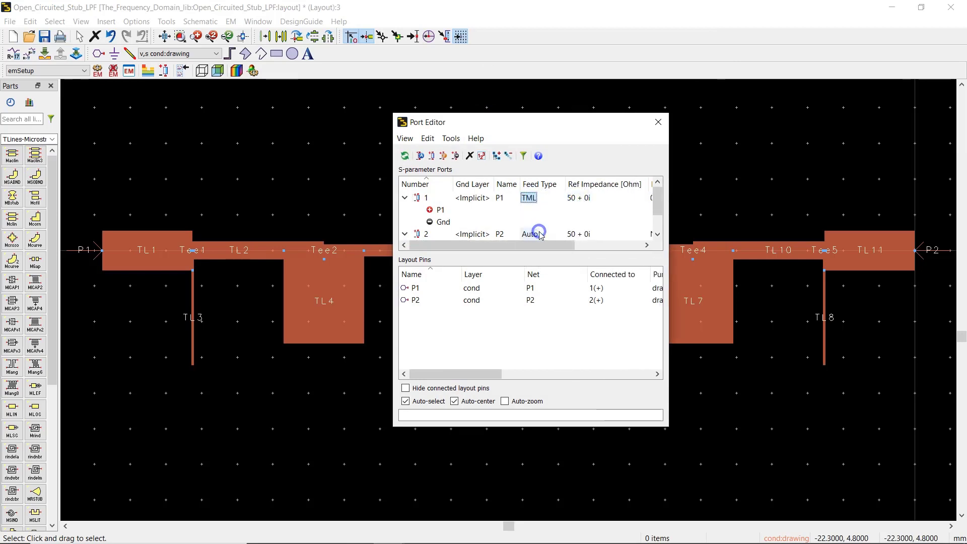
pyautogui.click(529, 234)
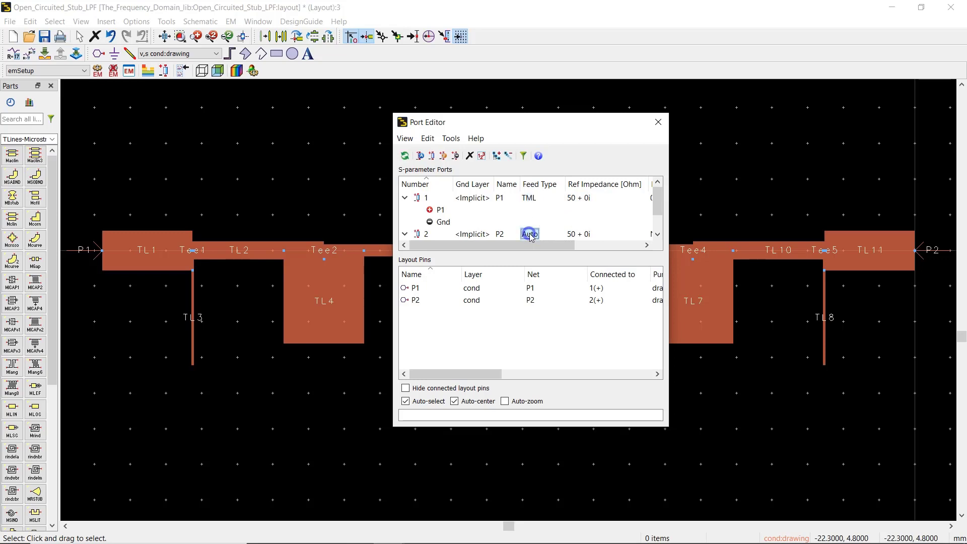
pyautogui.click(533, 235)
pyautogui.click(534, 236)
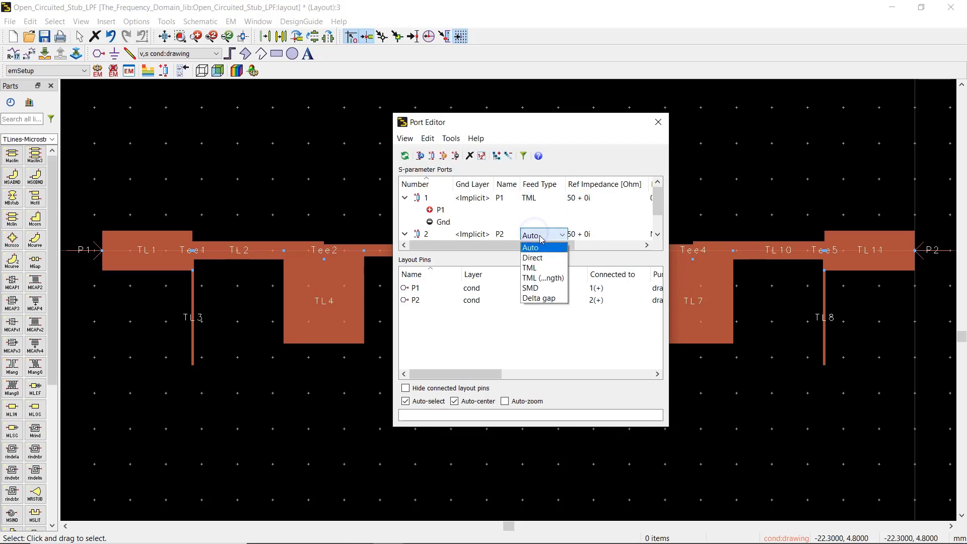
pyautogui.click(539, 266)
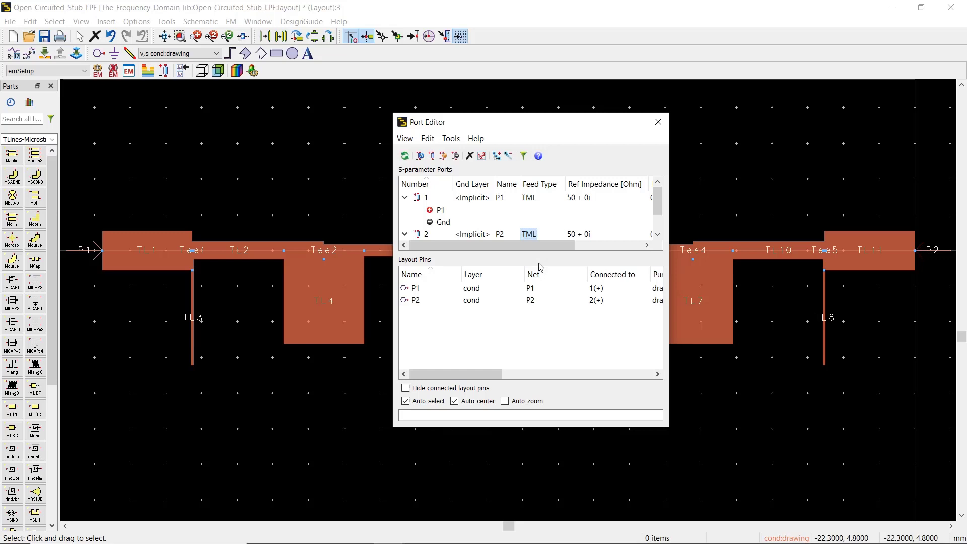
# Close the Port Editor, accept the reloaded port changes, and save the EM setup
pyautogui.click(653, 129)
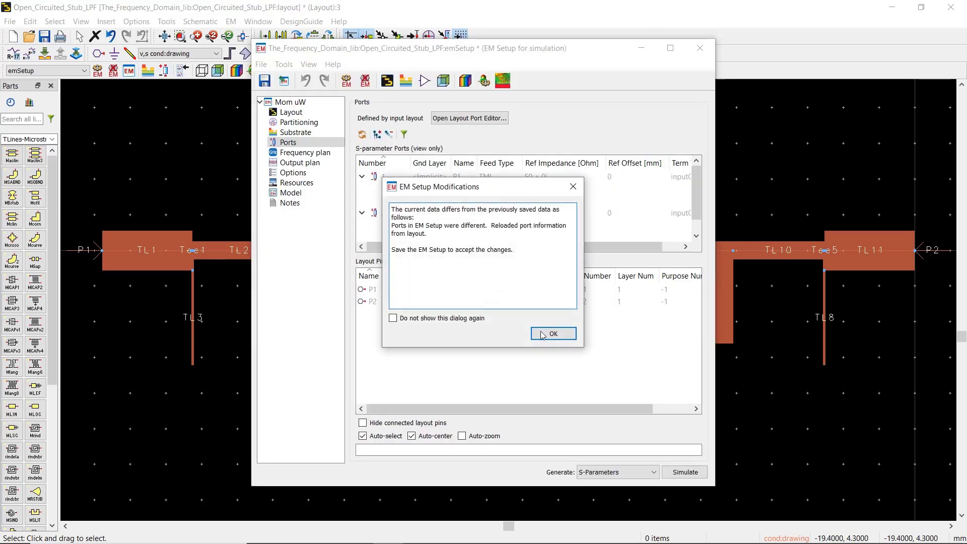
pyautogui.click(552, 334)
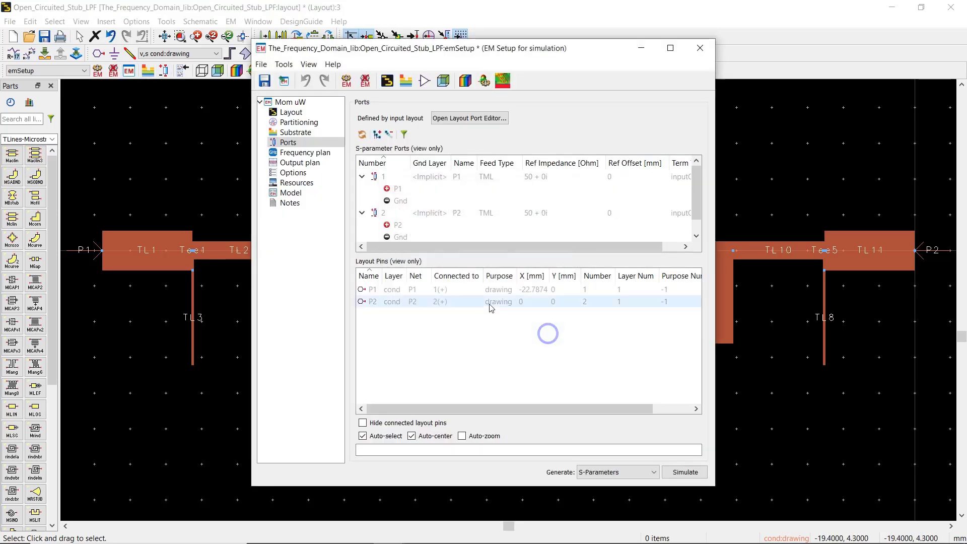
pyautogui.click(264, 81)
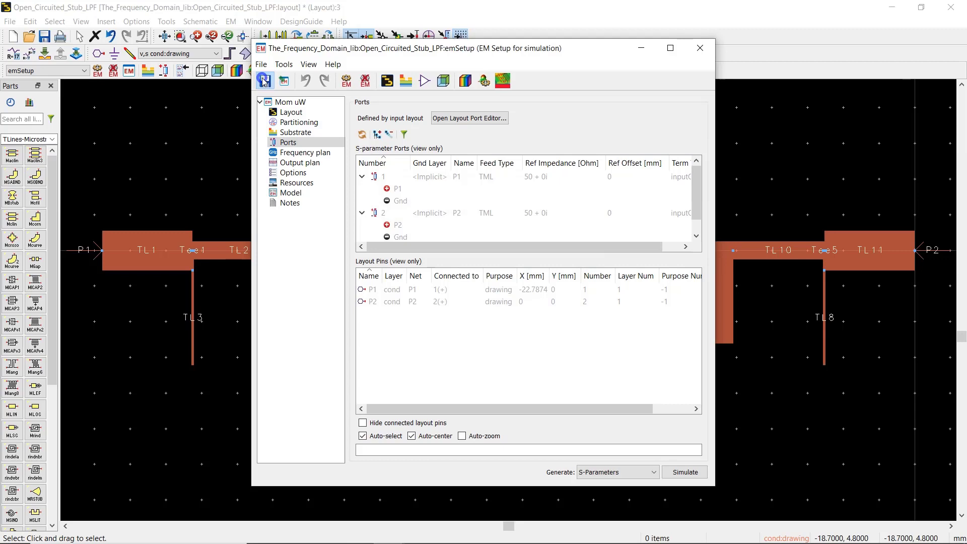
# Set the adaptive frequency sweep from 0.01 GHz to 30 GHz
pyautogui.click(288, 154)
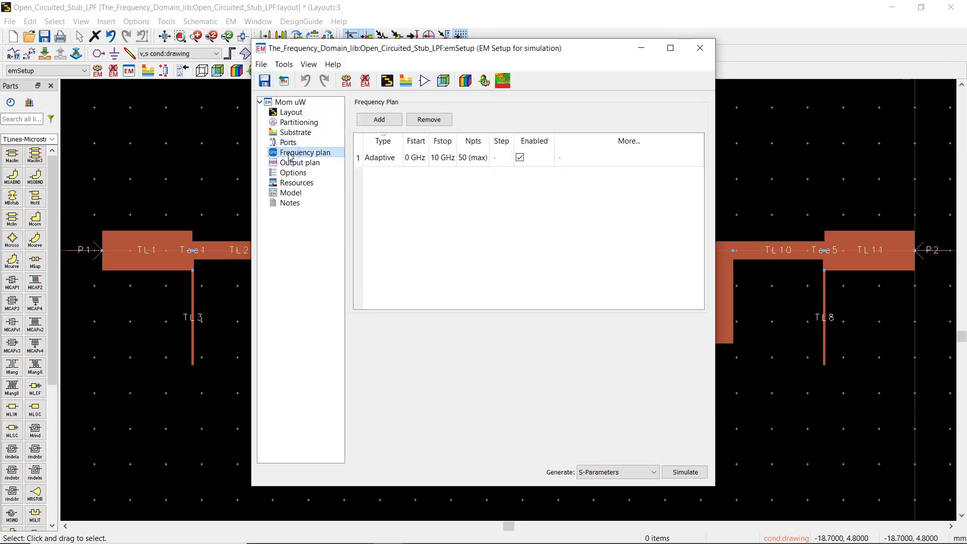
pyautogui.doubleClick(407, 157)
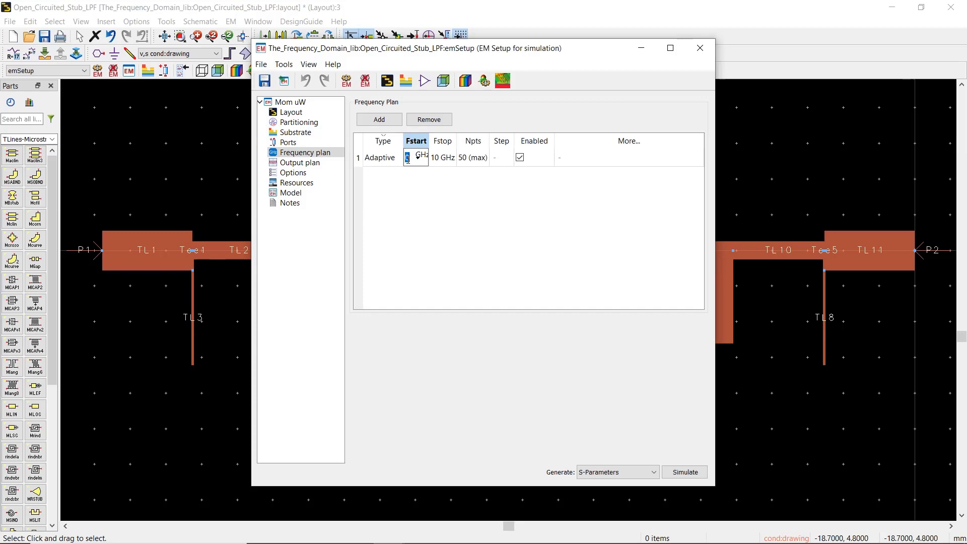
pyautogui.write('0.0')
pyautogui.press('Return')
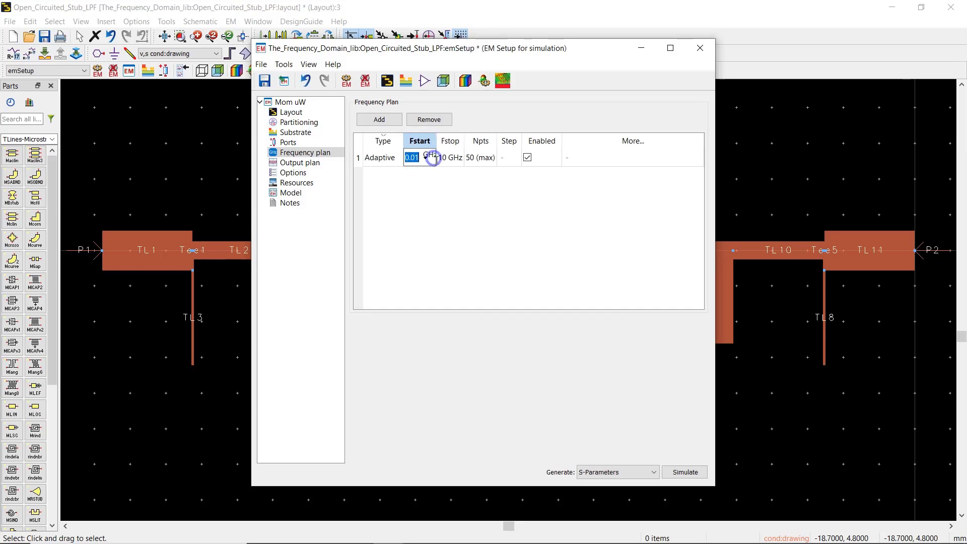
pyautogui.doubleClick(442, 158)
pyautogui.write('30')
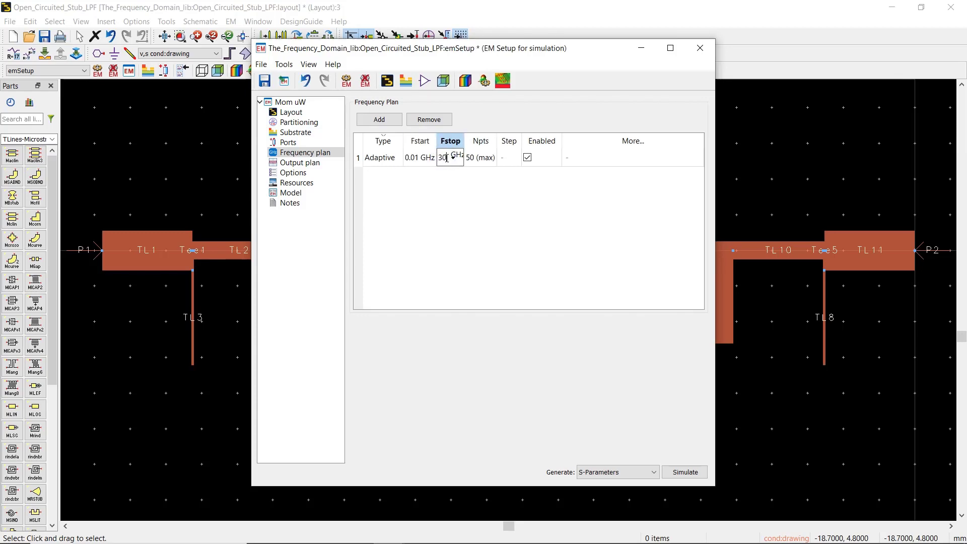
pyautogui.press('Return')
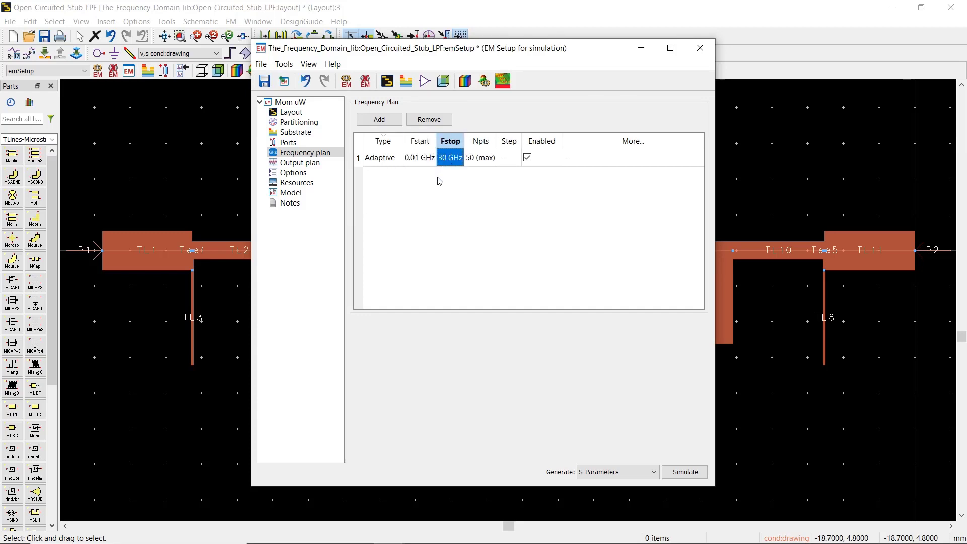
pyautogui.click(313, 165)
# Review the global mesh options, save the EM setup, and run Momentum, overwriting the dataset
pyautogui.click(307, 173)
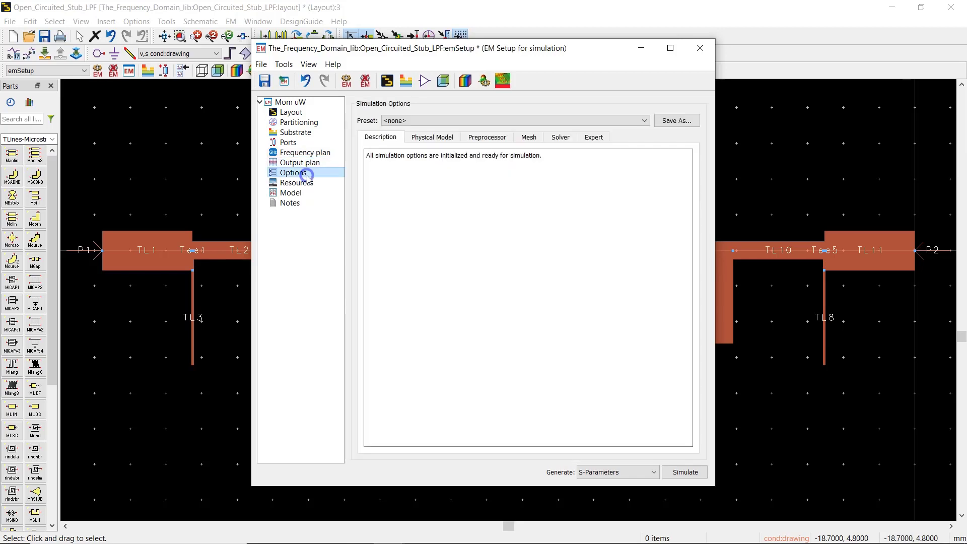
pyautogui.click(528, 137)
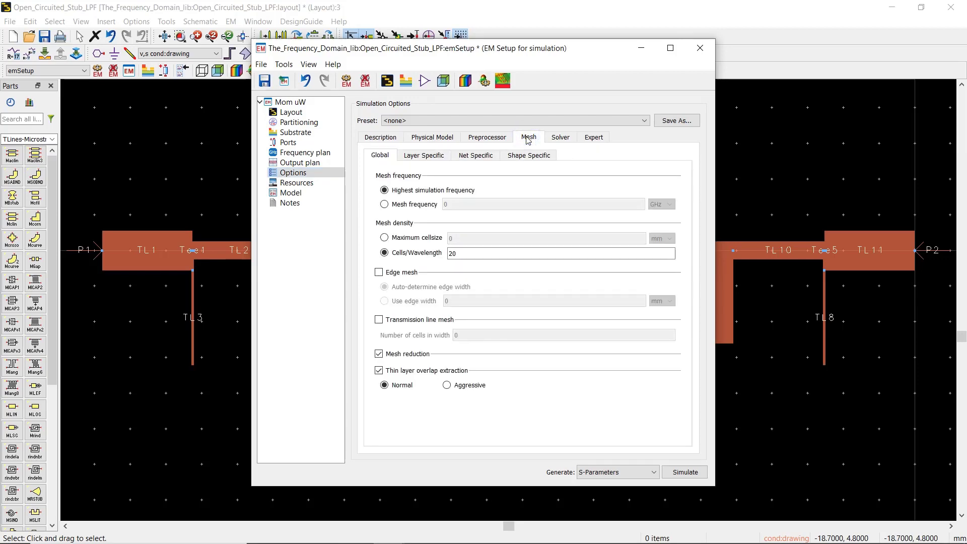
pyautogui.click(264, 81)
pyautogui.click(698, 49)
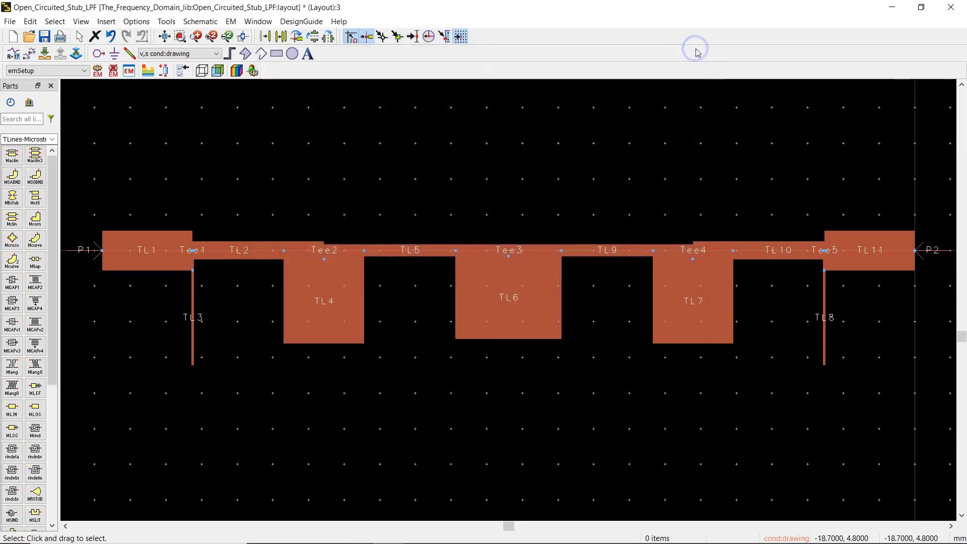
pyautogui.click(98, 75)
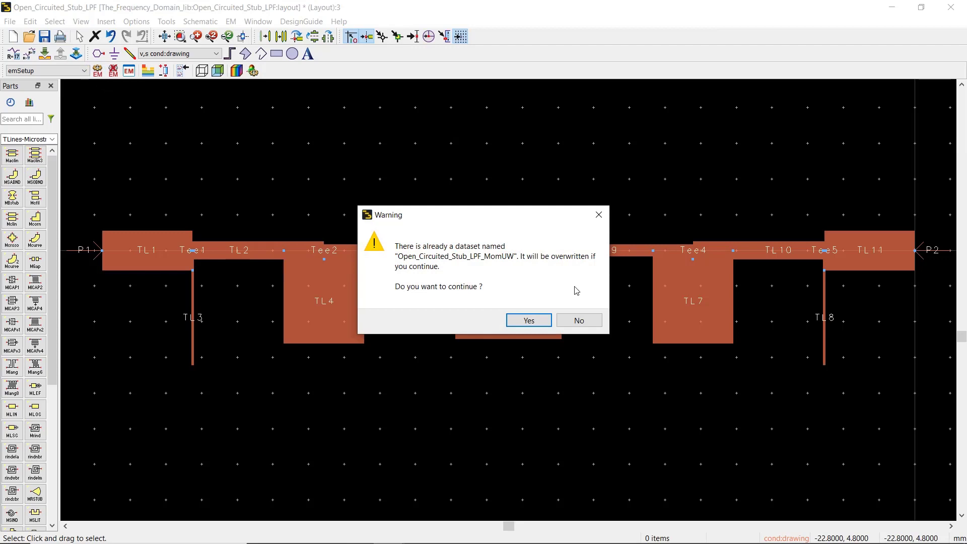
pyautogui.click(525, 320)
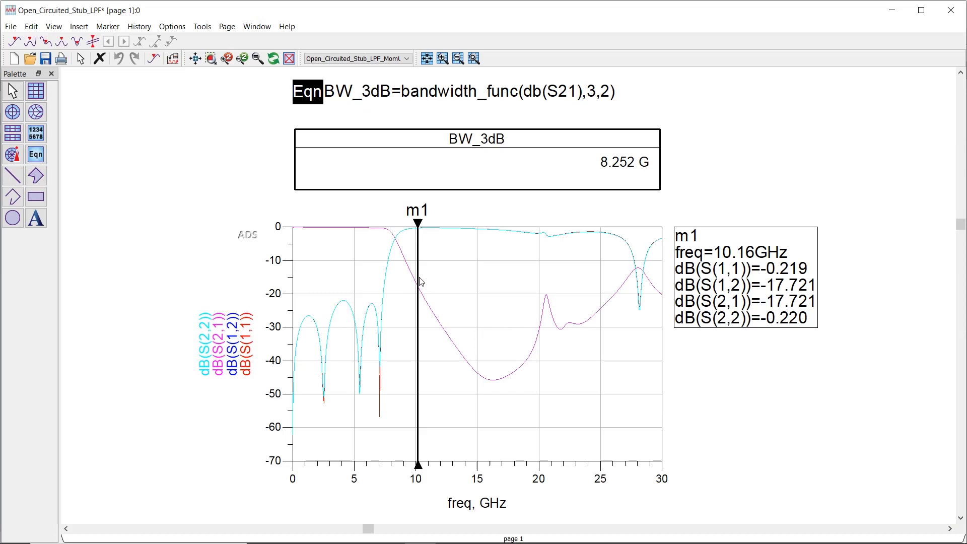
# Move marker m1 to 8.248 GHz and save the data display
pyautogui.moveTo(420, 280); pyautogui.dragTo(396, 271)
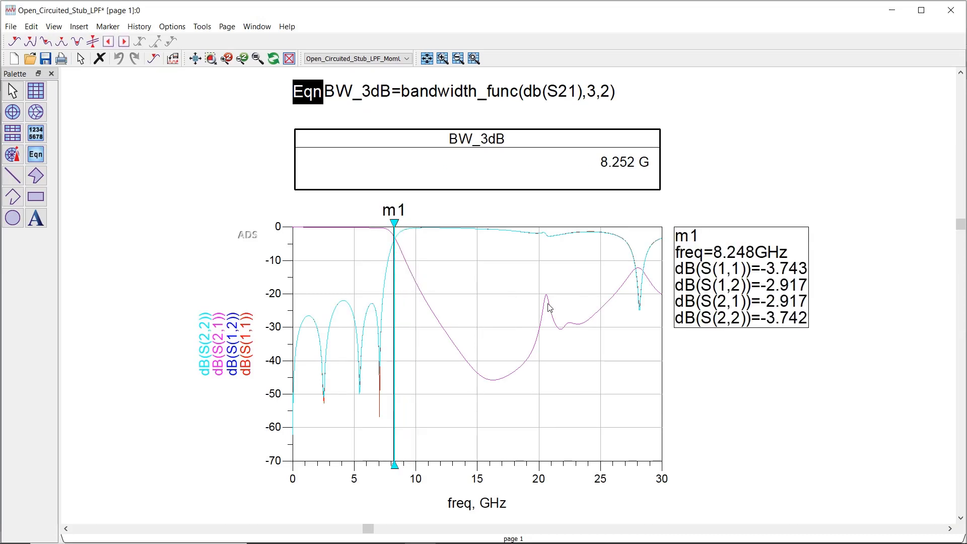
pyautogui.moveTo(549, 308)
pyautogui.click(44, 59)
# Turn on trace history for the S-parameter plot and return to the schematic
pyautogui.click(139, 27)
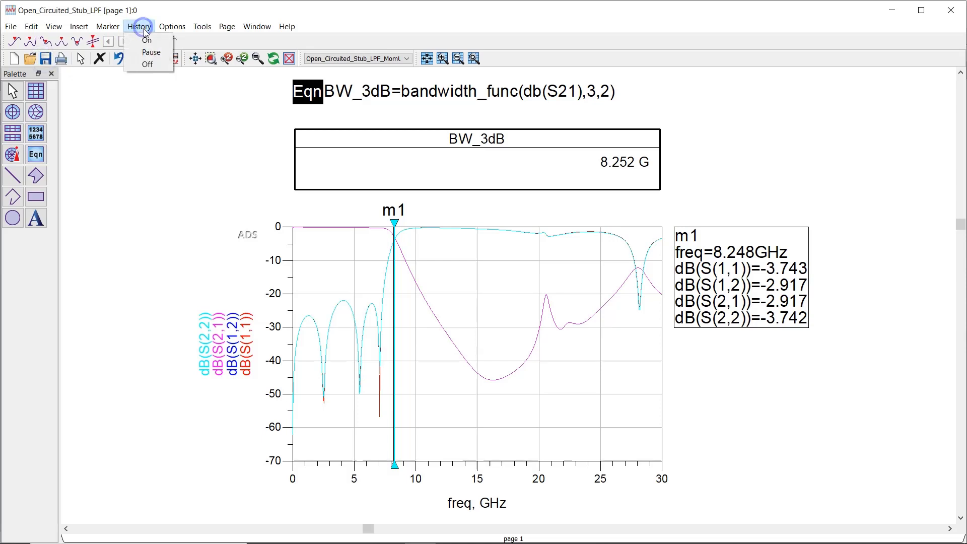
pyautogui.click(147, 37)
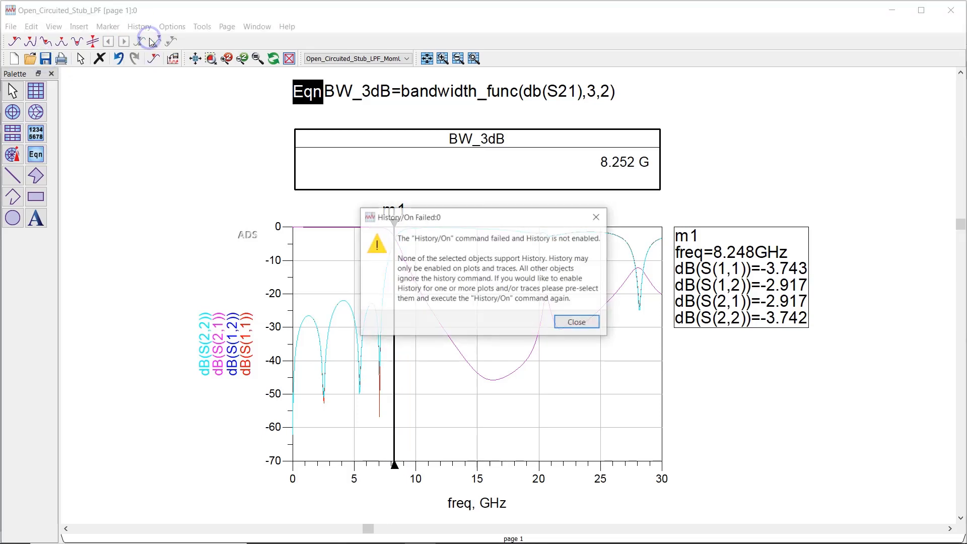
pyautogui.click(577, 323)
pyautogui.click(139, 27)
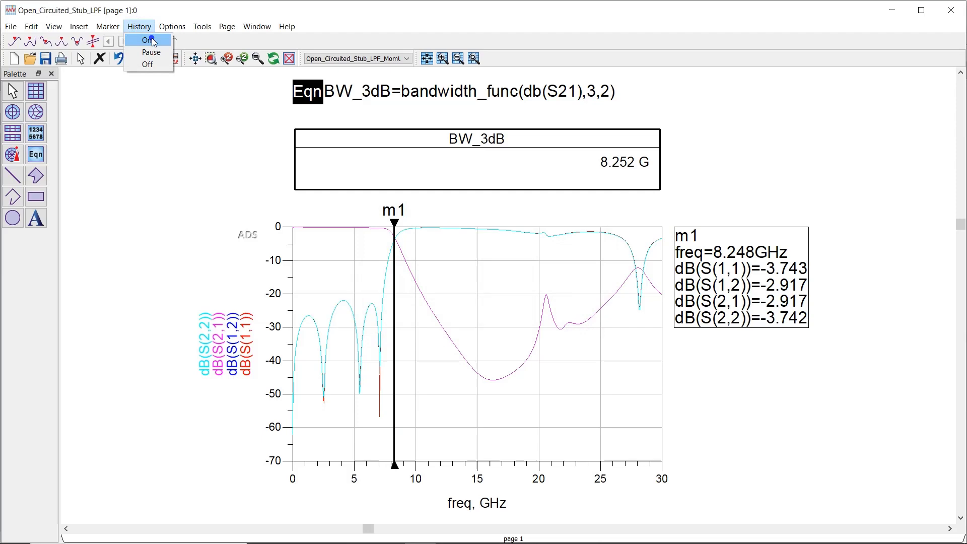
pyautogui.click(148, 40)
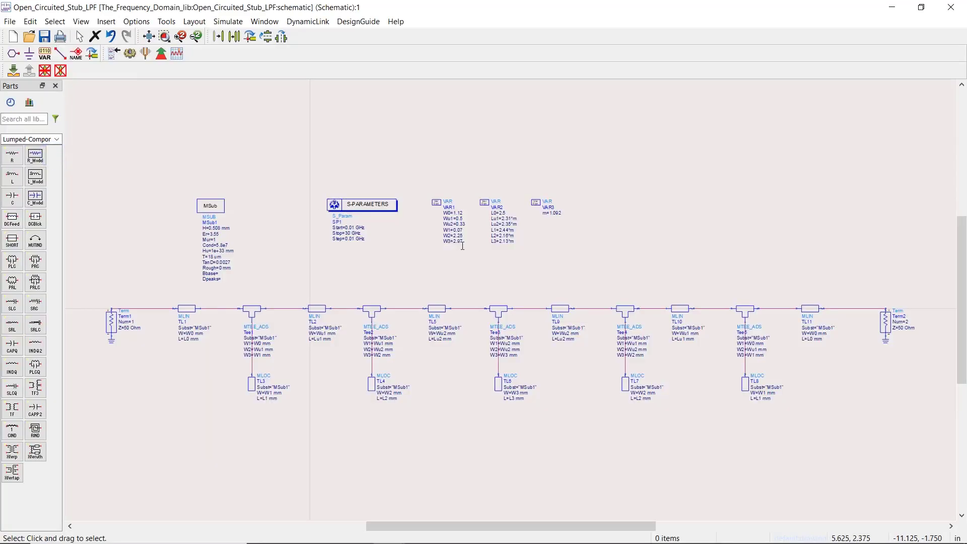
pyautogui.scroll(4, 463, 246)
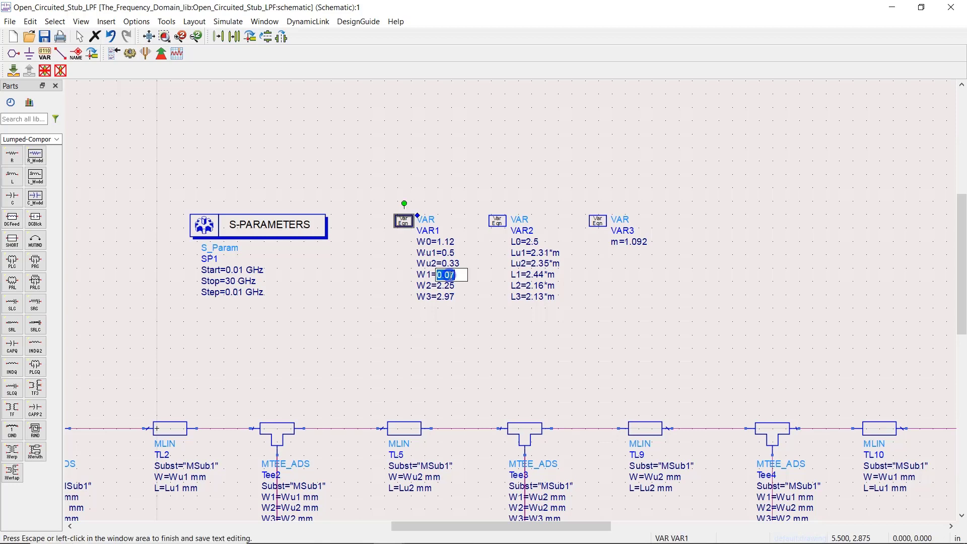
# Change VAR1's W1 from 0.07 to 0.1 and VAR3's m to 1.092*0.82
pyautogui.doubleClick(450, 275)
pyautogui.write('0.1')
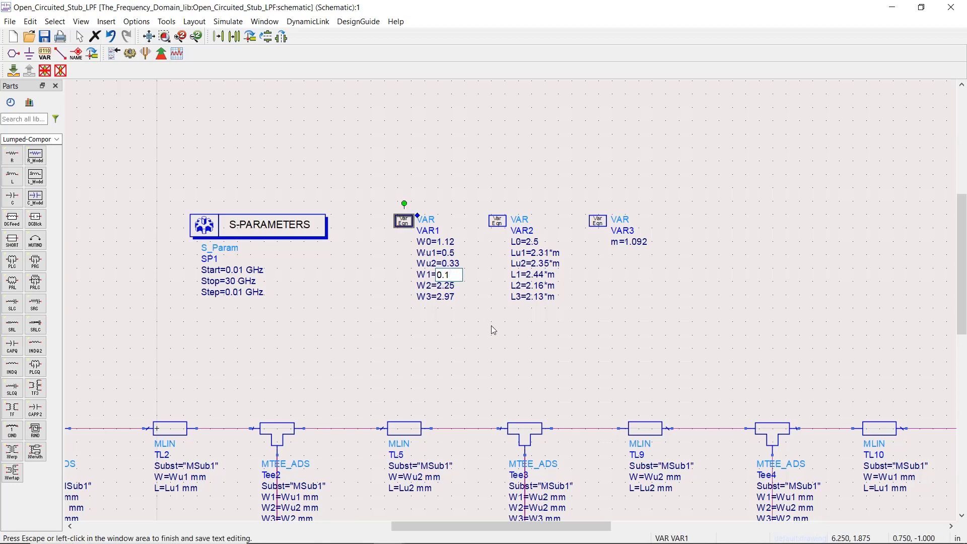
pyautogui.click(492, 328)
pyautogui.doubleClick(641, 242)
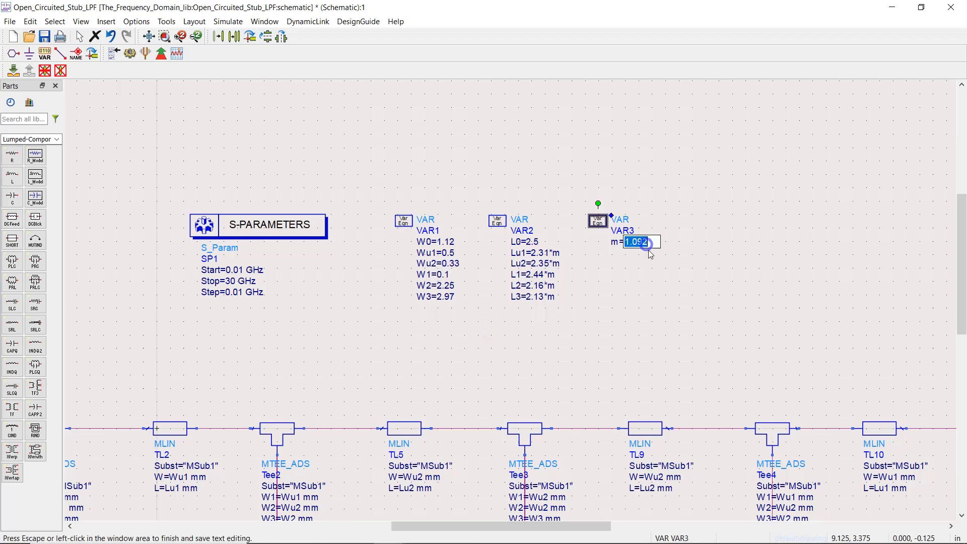
pyautogui.click(649, 243)
pyautogui.write('*0.82')
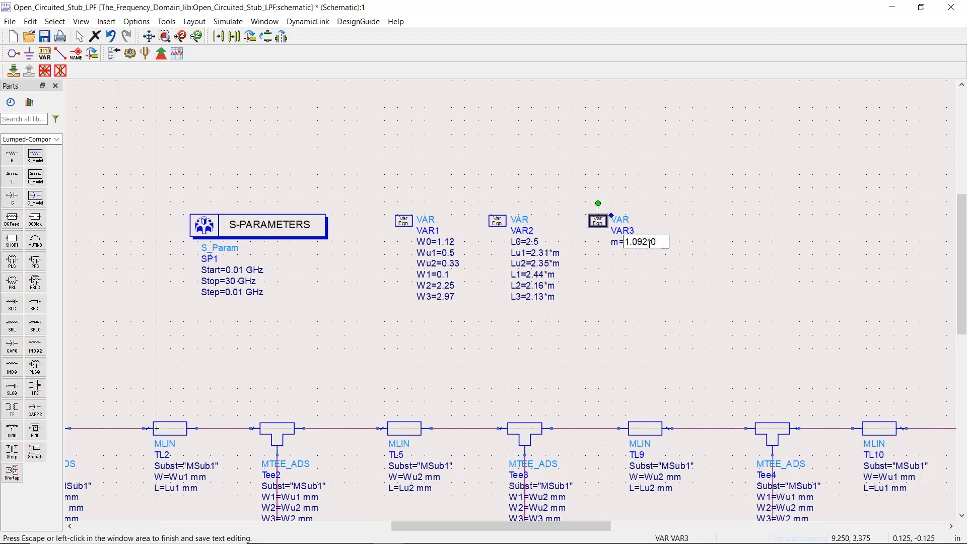
pyautogui.click(649, 289)
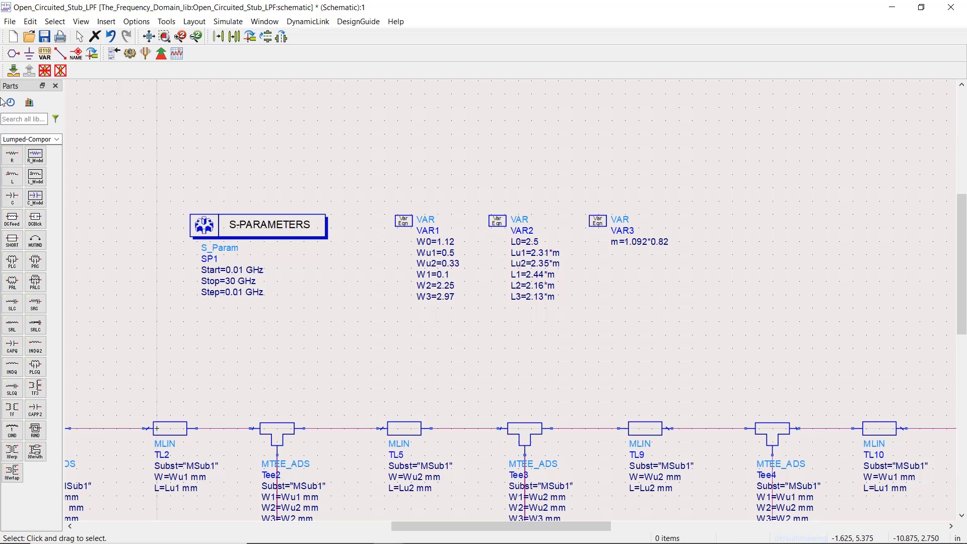
# Save the schematic and regenerate the whole layout from it
pyautogui.click(45, 36)
pyautogui.click(194, 21)
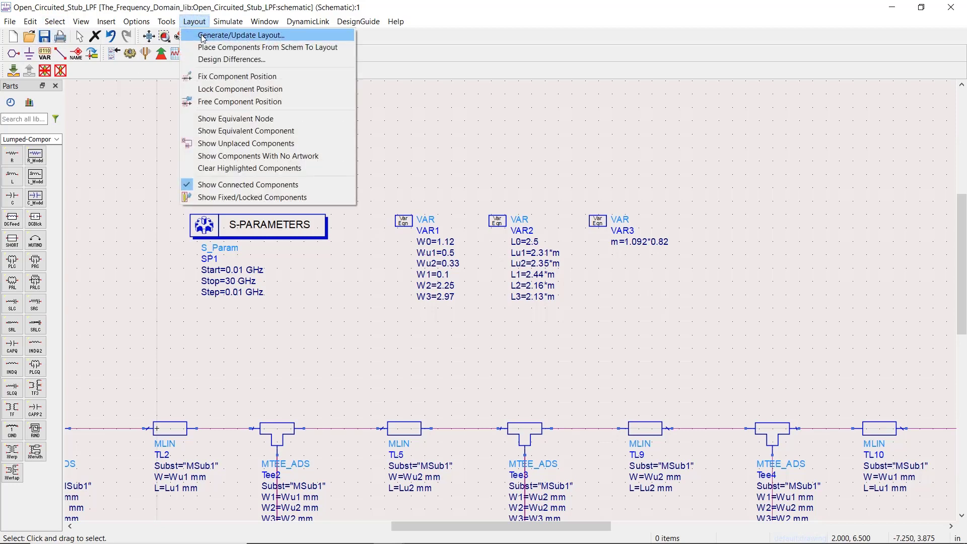
pyautogui.click(216, 33)
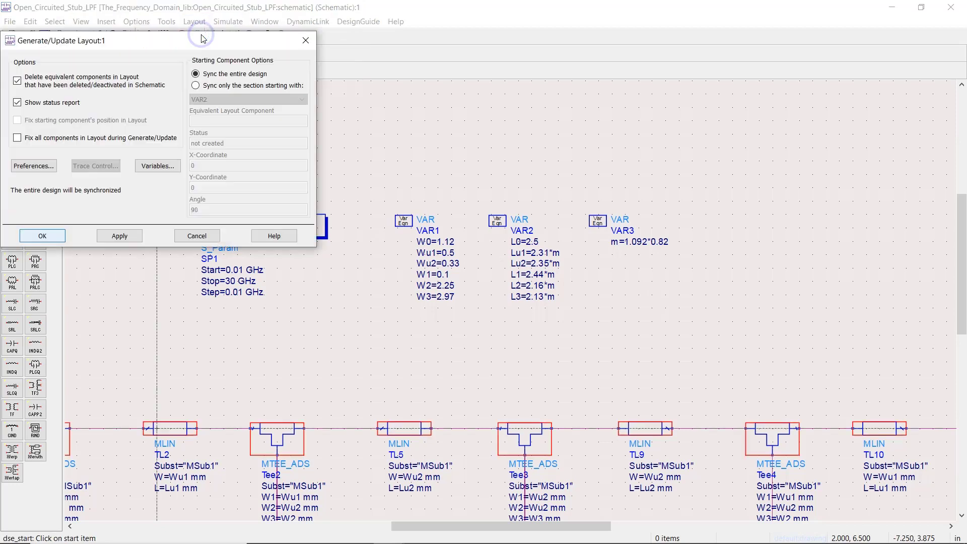
pyautogui.click(50, 236)
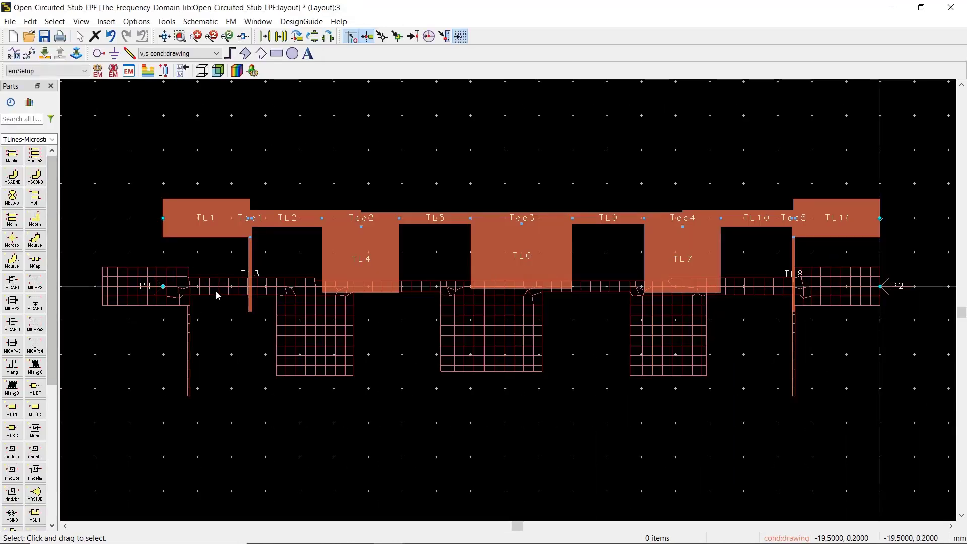
# Clear the Momentum mesh and move all 17 filter items onto the P1–P2 port line
pyautogui.click(230, 22)
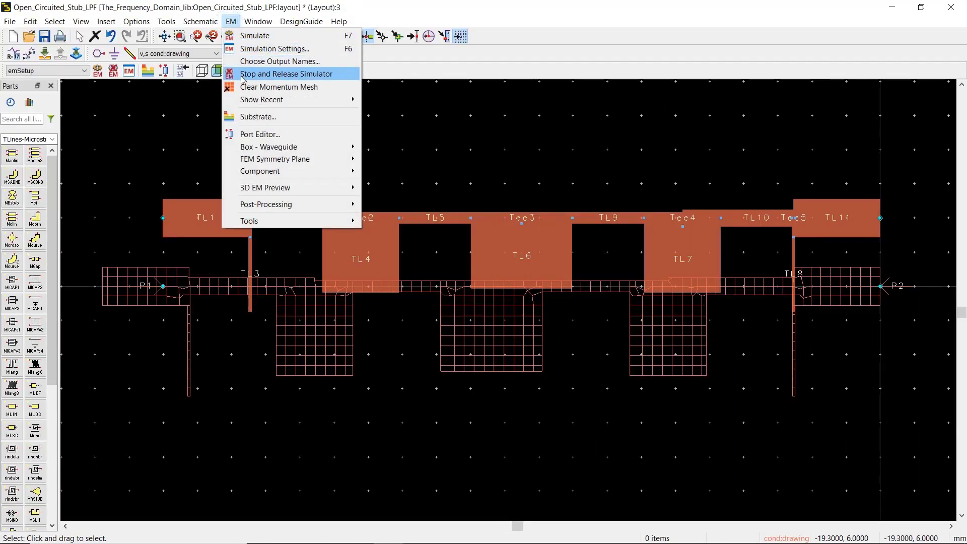
pyautogui.click(243, 87)
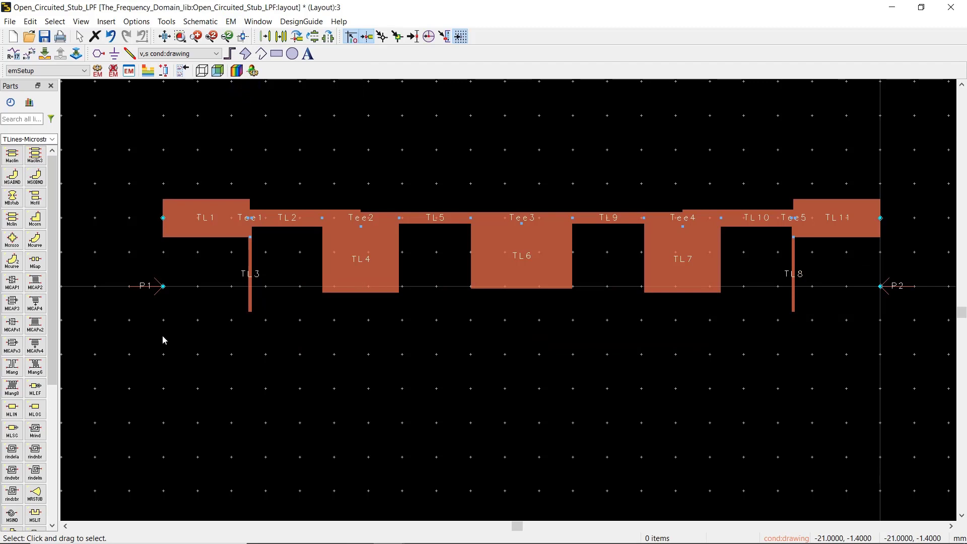
pyautogui.moveTo(159, 337); pyautogui.dragTo(884, 170)
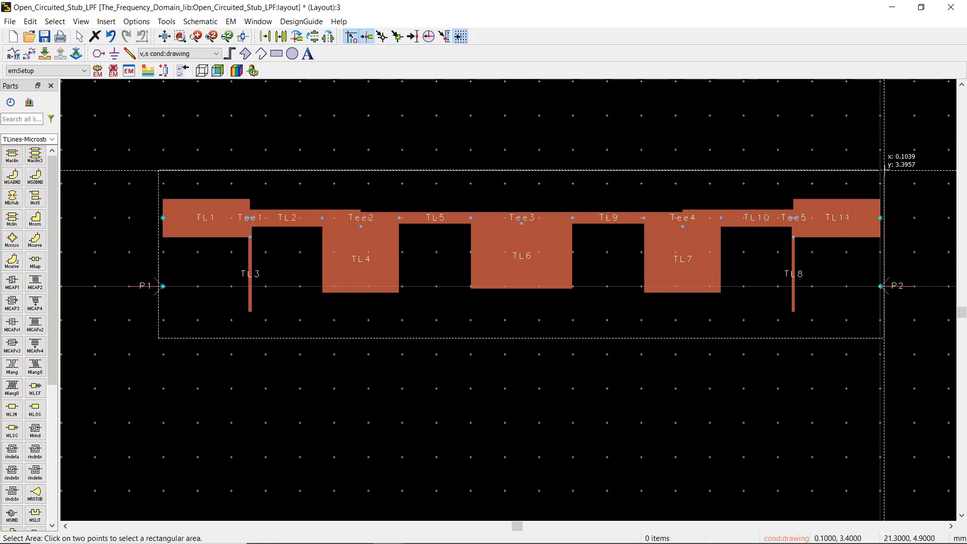
pyautogui.click(883, 170)
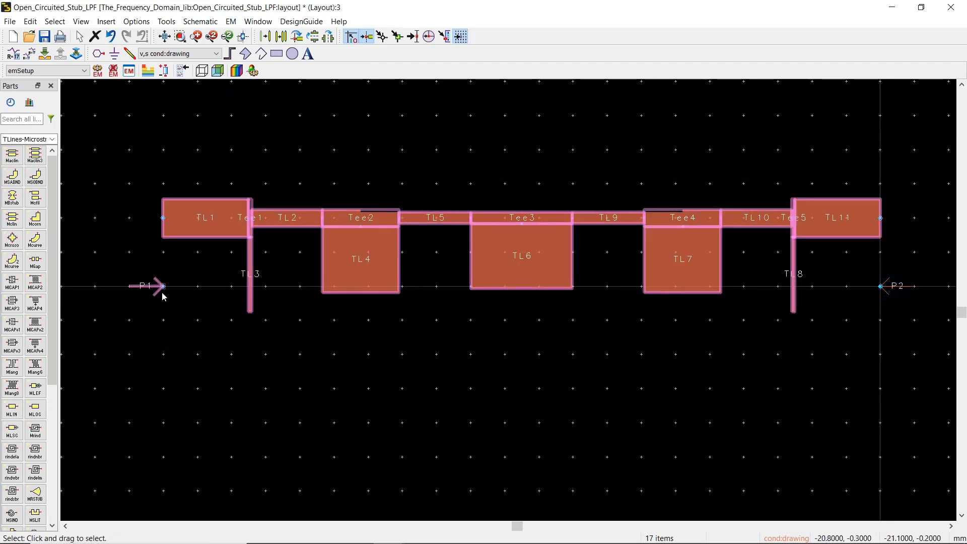
pyautogui.moveTo(167, 217); pyautogui.dragTo(180, 286)
pyautogui.click(224, 236)
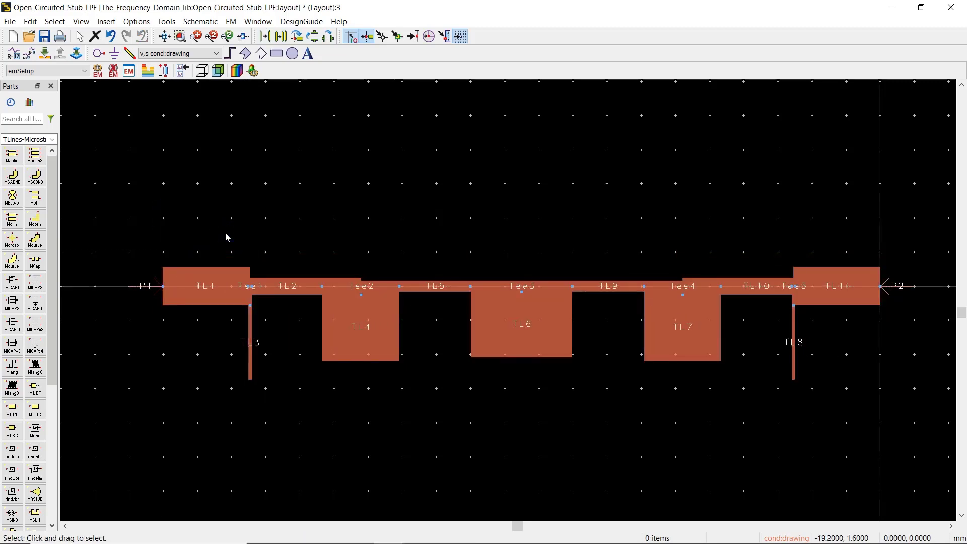
# Save the updated layout and re-run Momentum, overwriting the previous dataset
pyautogui.click(44, 40)
pyautogui.click(98, 74)
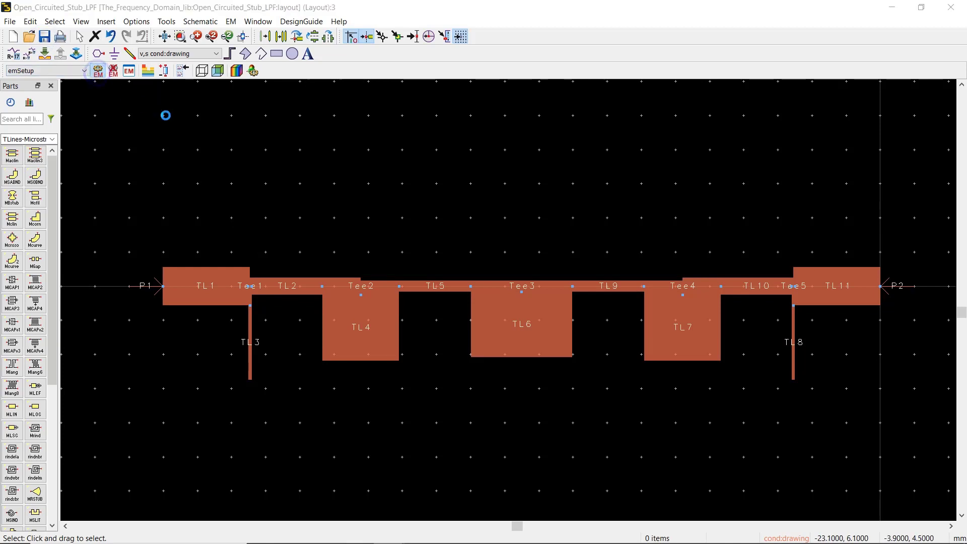
pyautogui.click(520, 320)
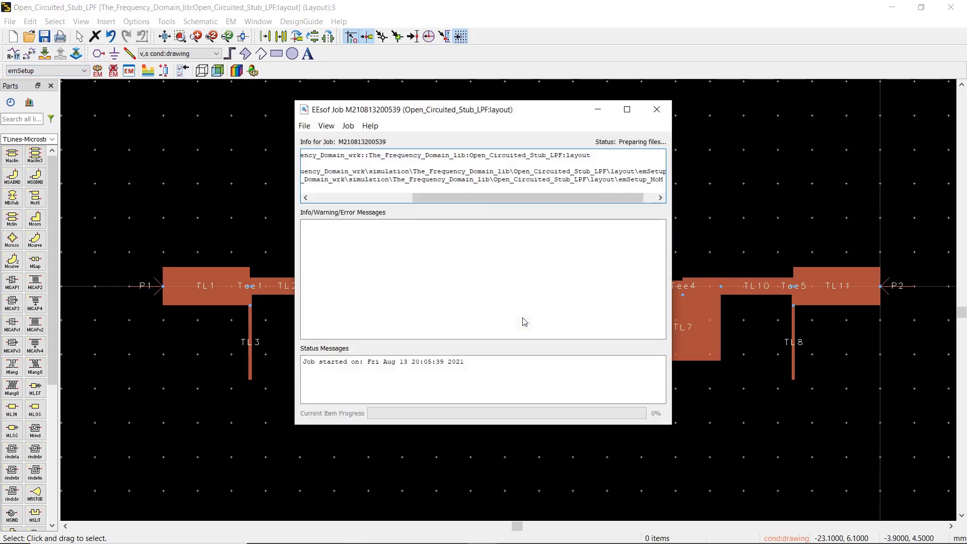